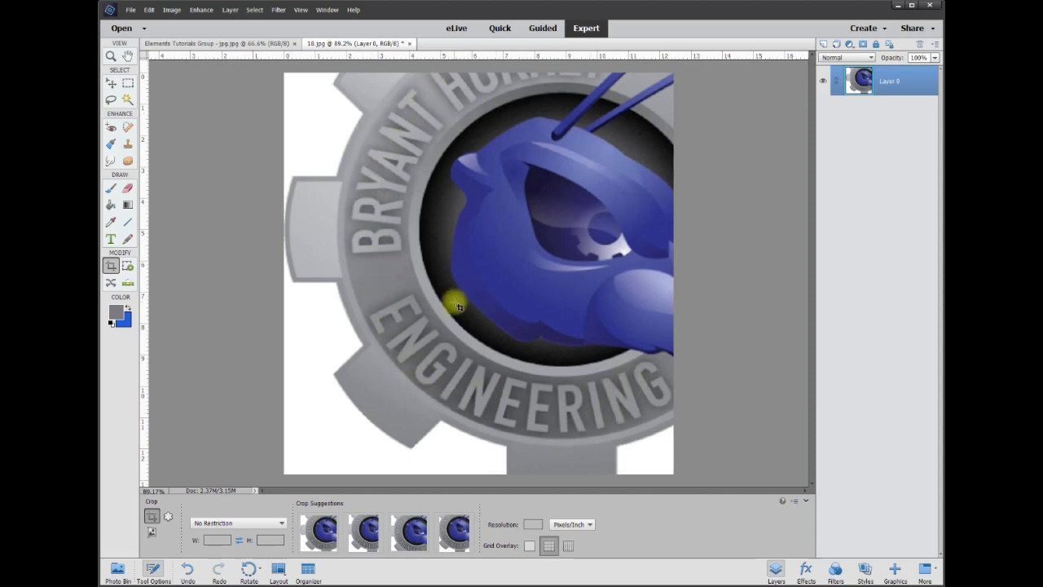
- Add two new empty layers above the logo image on Layer 0
{"action": "left_click", "coordinate": [110, 83]}
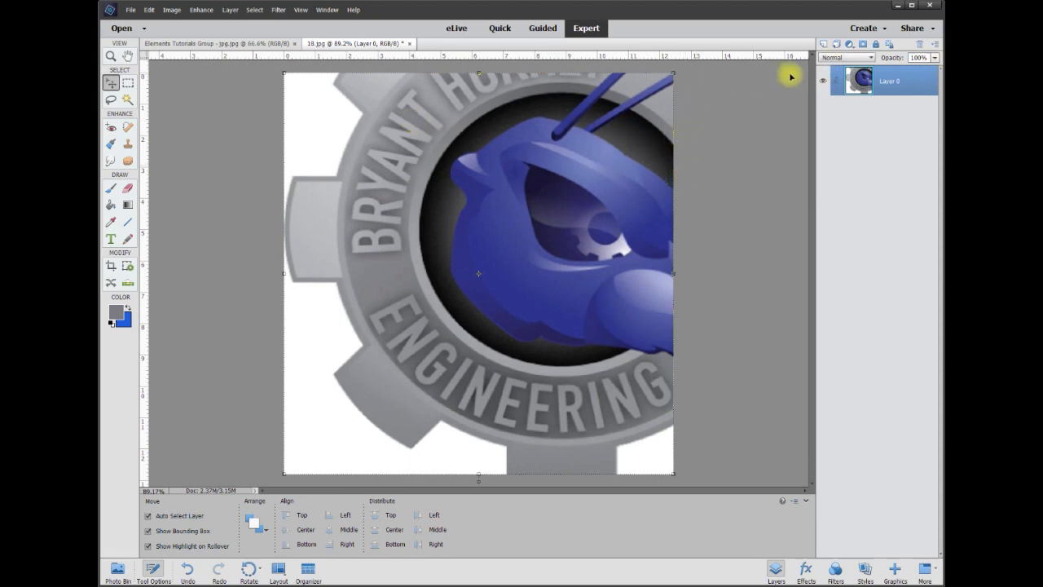
{"action": "left_click", "coordinate": [825, 45]}
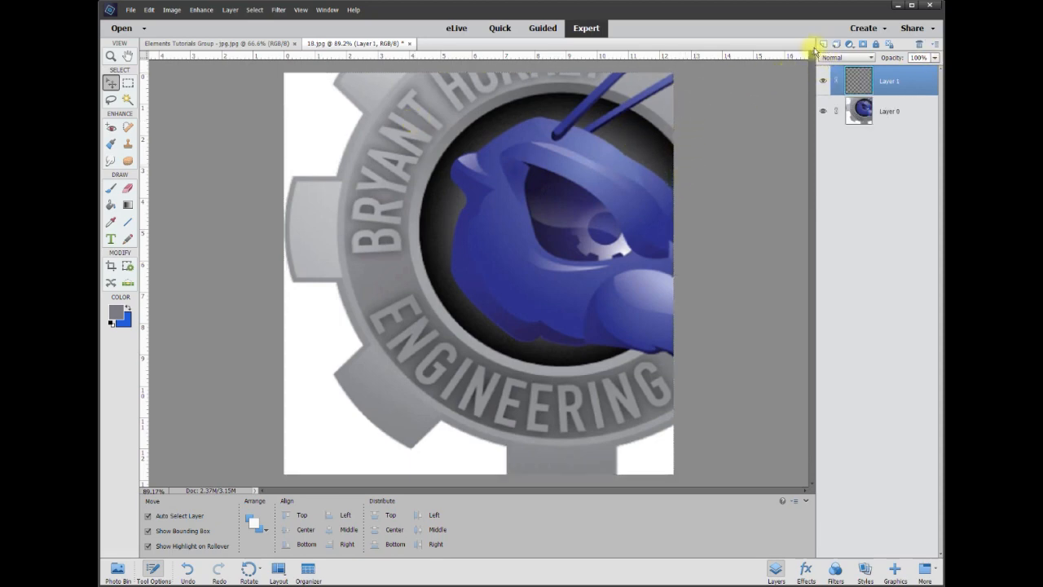
{"action": "left_click", "coordinate": [821, 45]}
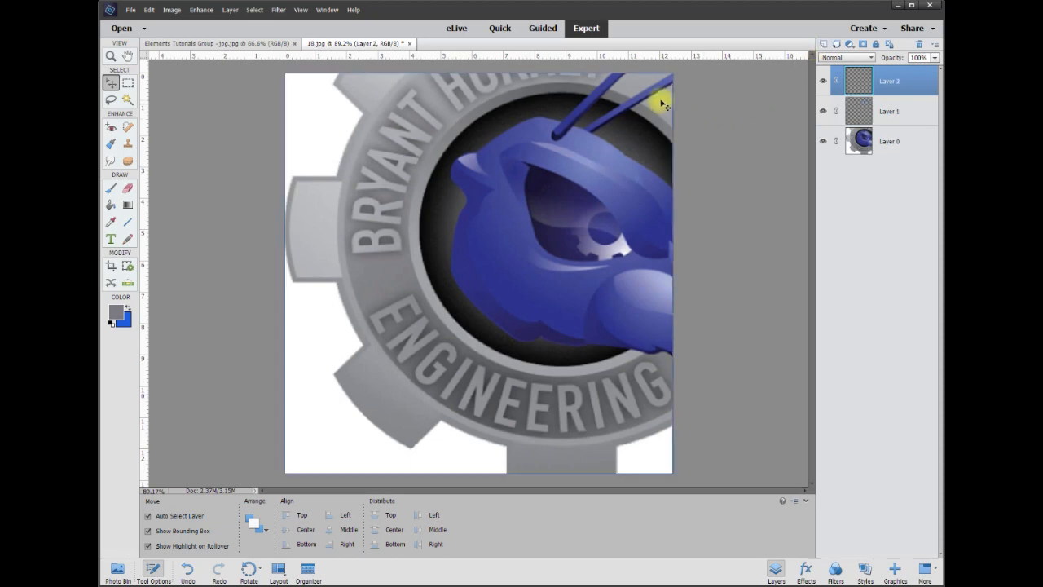
- Fill Layer 2 with a light gray sampled from the logo and hide that layer
{"action": "left_click", "coordinate": [112, 221]}
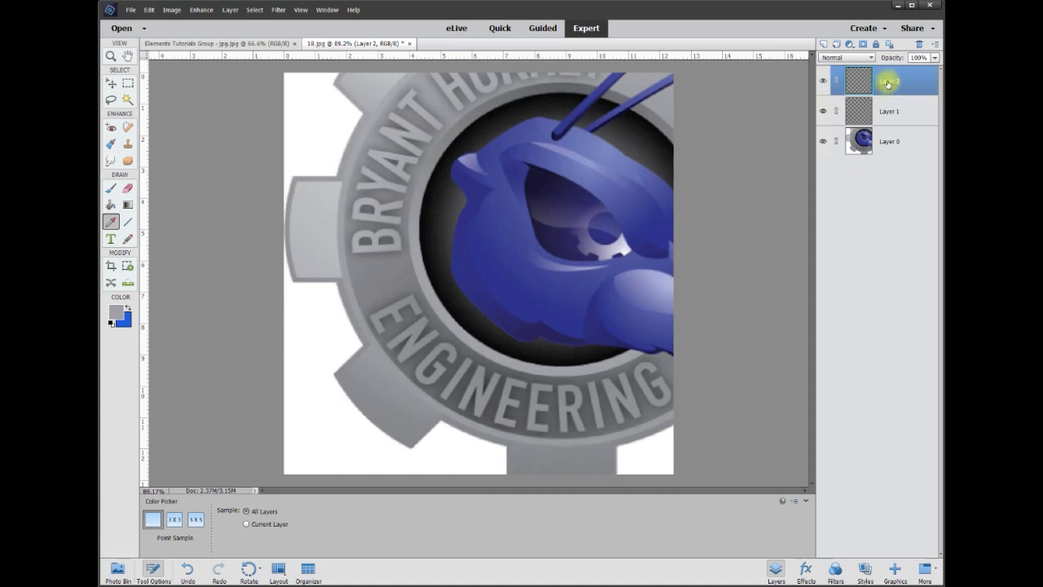
{"action": "left_click", "coordinate": [110, 204]}
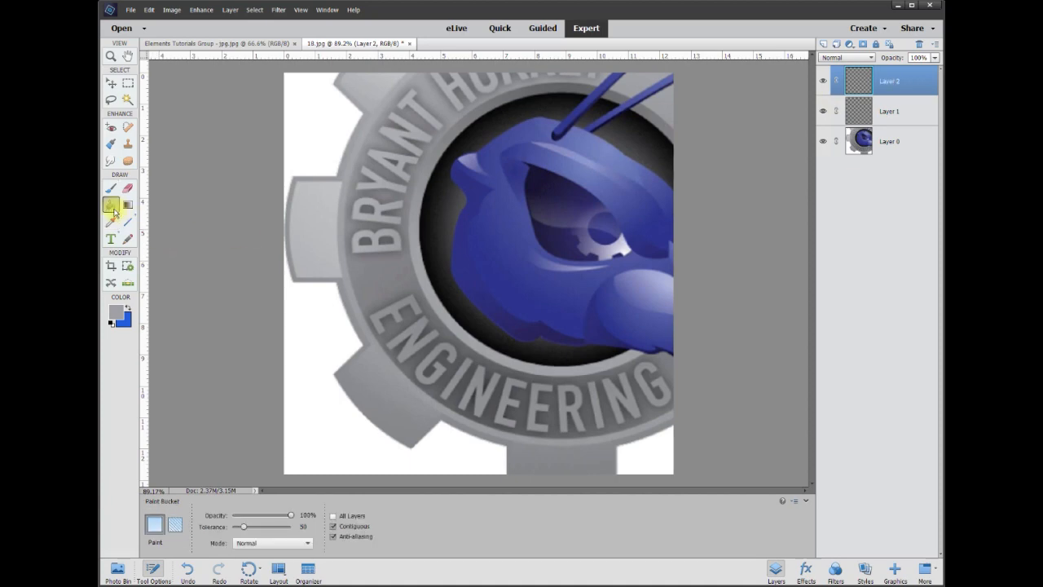
{"action": "left_click", "coordinate": [512, 205]}
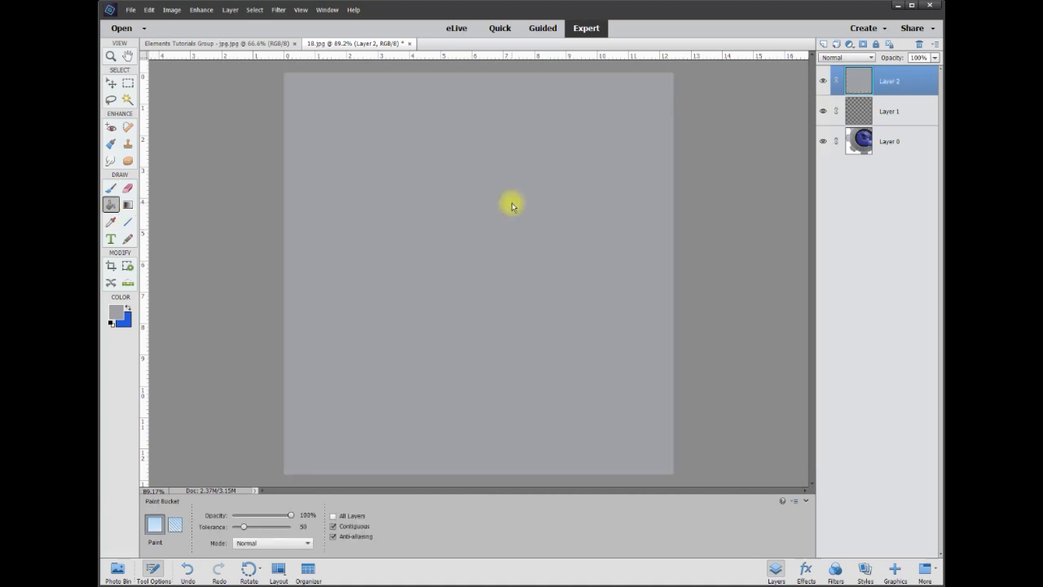
{"action": "left_click", "coordinate": [822, 81]}
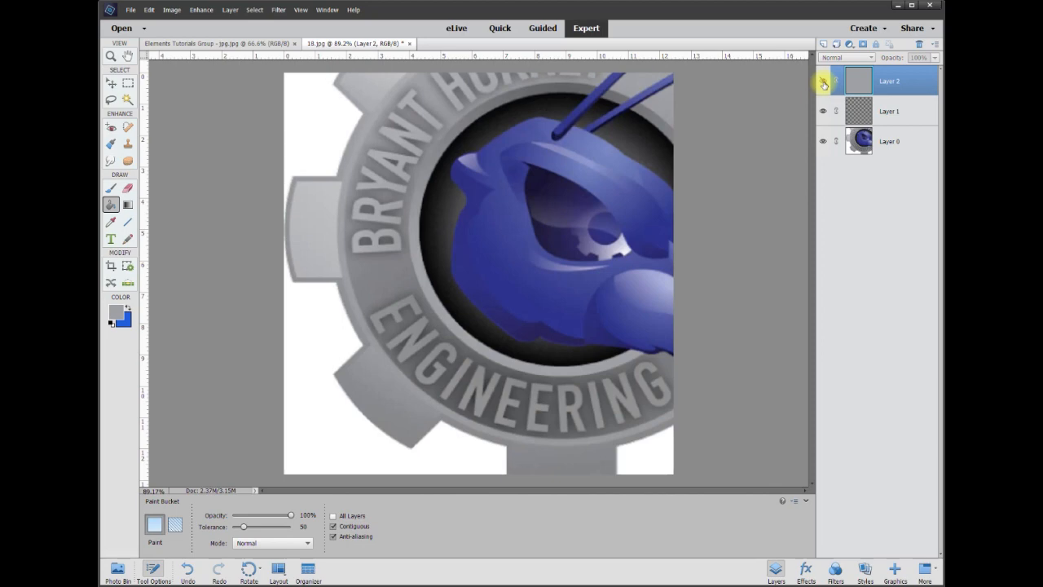
- Fill Layer 1 with a darker gray sampled from the logo
{"action": "left_click", "coordinate": [893, 119]}
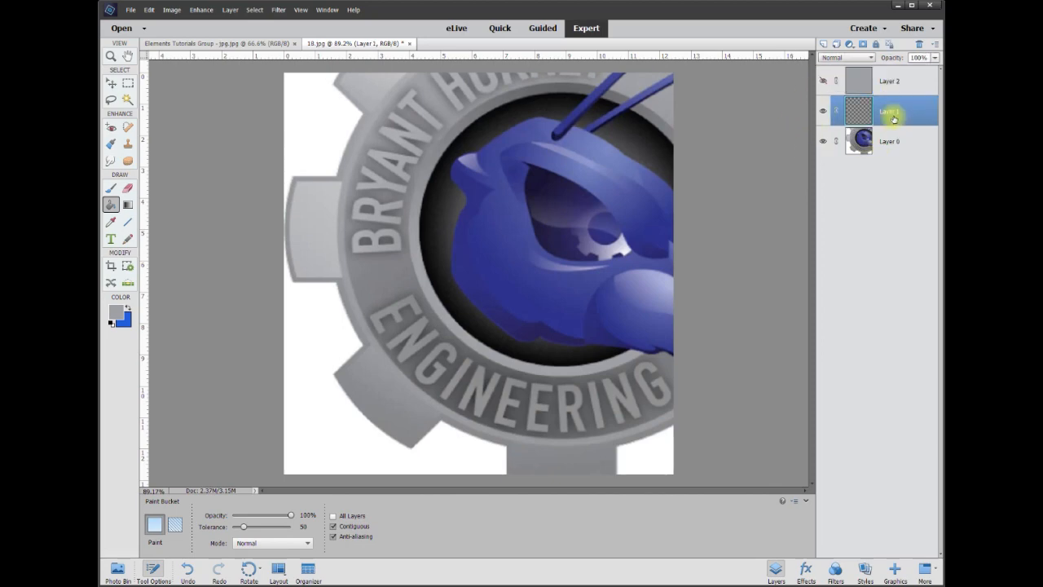
{"action": "left_click", "coordinate": [111, 221]}
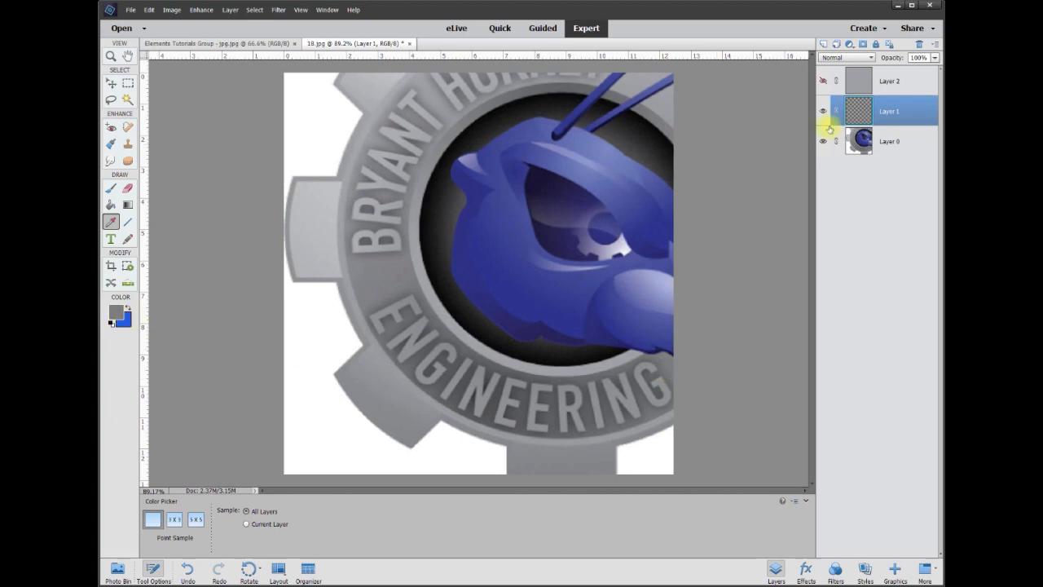
{"action": "left_click", "coordinate": [111, 205]}
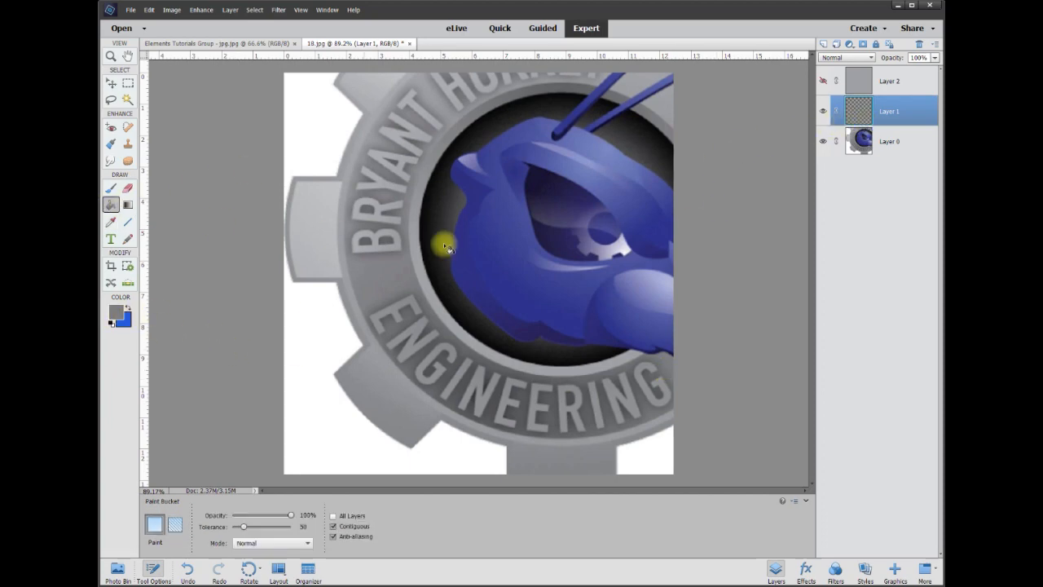
{"action": "left_click", "coordinate": [505, 262]}
{"action": "scroll", "coordinate": [537, 265], "scroll_direction": "down", "scroll_amount": 3}
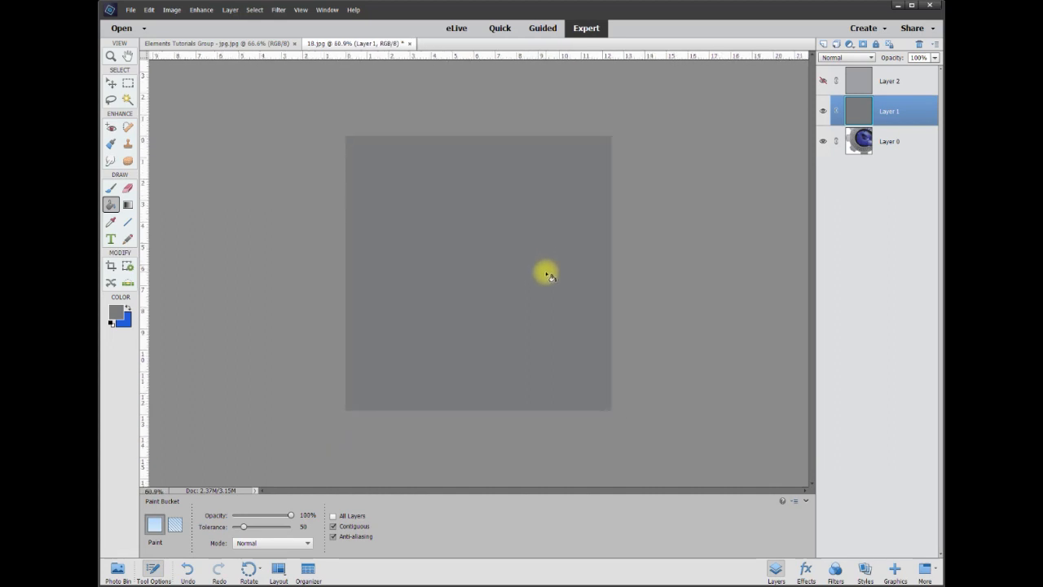
{"action": "scroll", "coordinate": [547, 276], "scroll_direction": "down", "scroll_amount": 1}
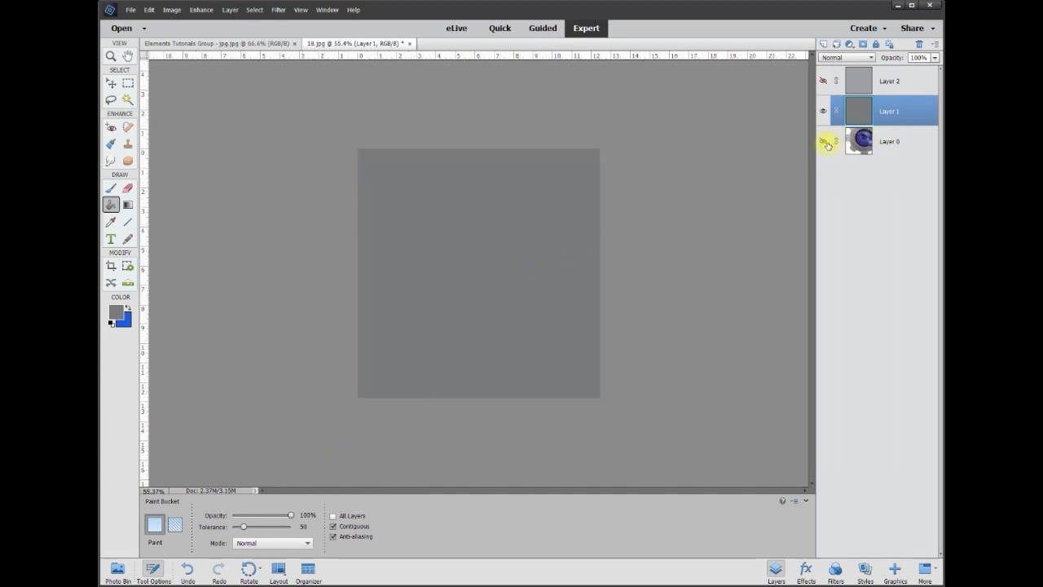
- Hide Layer 0, show Layer 2 again and make Layer 2 the active layer
{"action": "left_click", "coordinate": [823, 141]}
{"action": "left_click", "coordinate": [822, 83]}
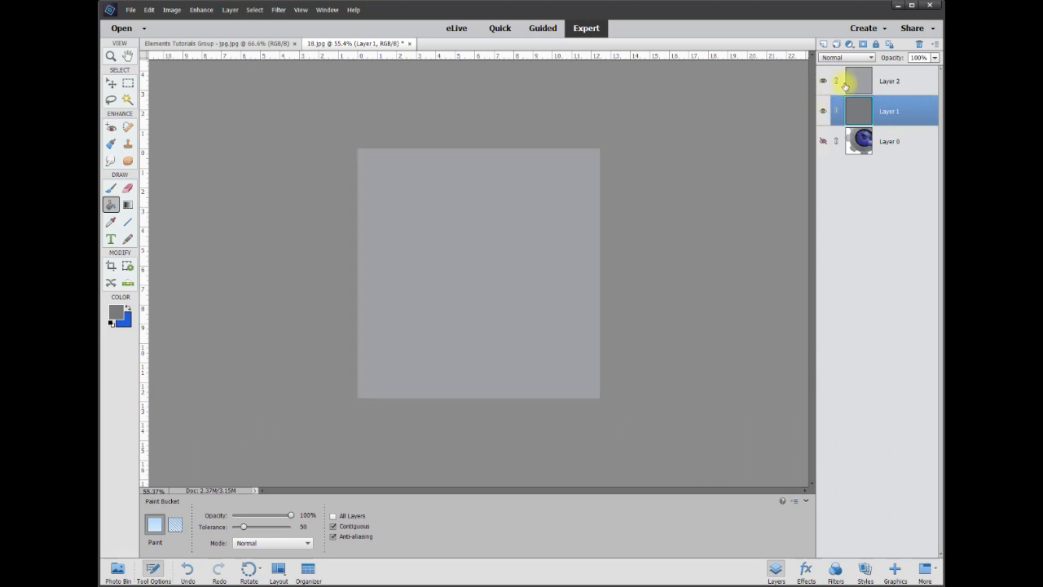
{"action": "left_click", "coordinate": [892, 83]}
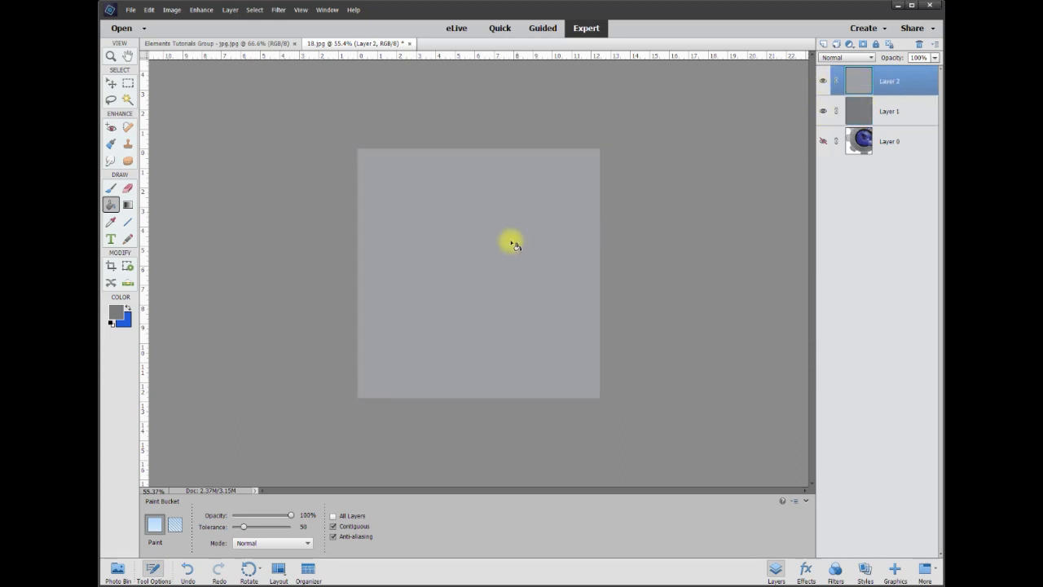
{"action": "scroll", "coordinate": [494, 249], "scroll_direction": "down", "scroll_amount": 1}
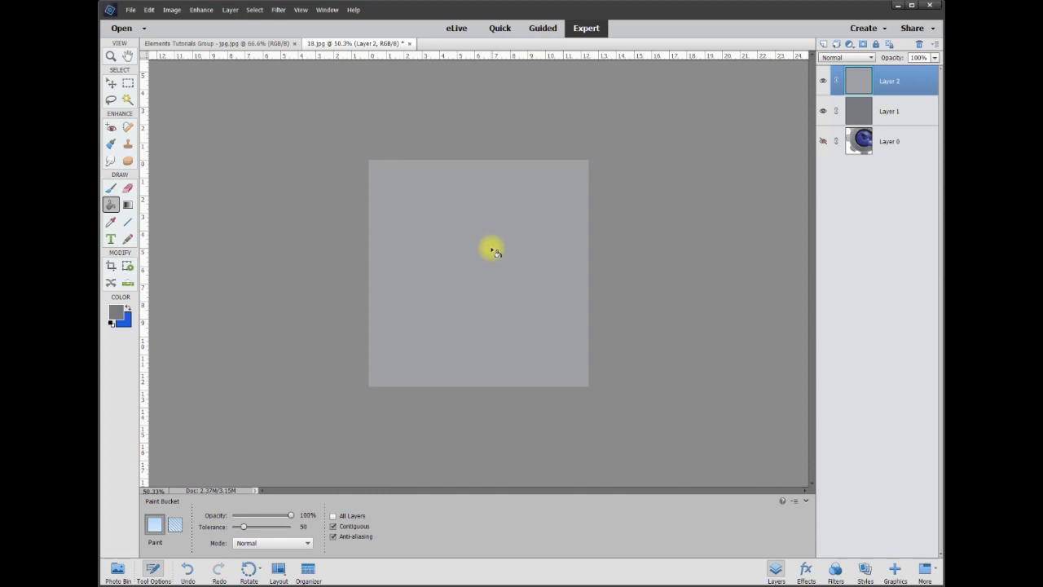
{"action": "scroll", "coordinate": [493, 251], "scroll_direction": "down", "scroll_amount": 1}
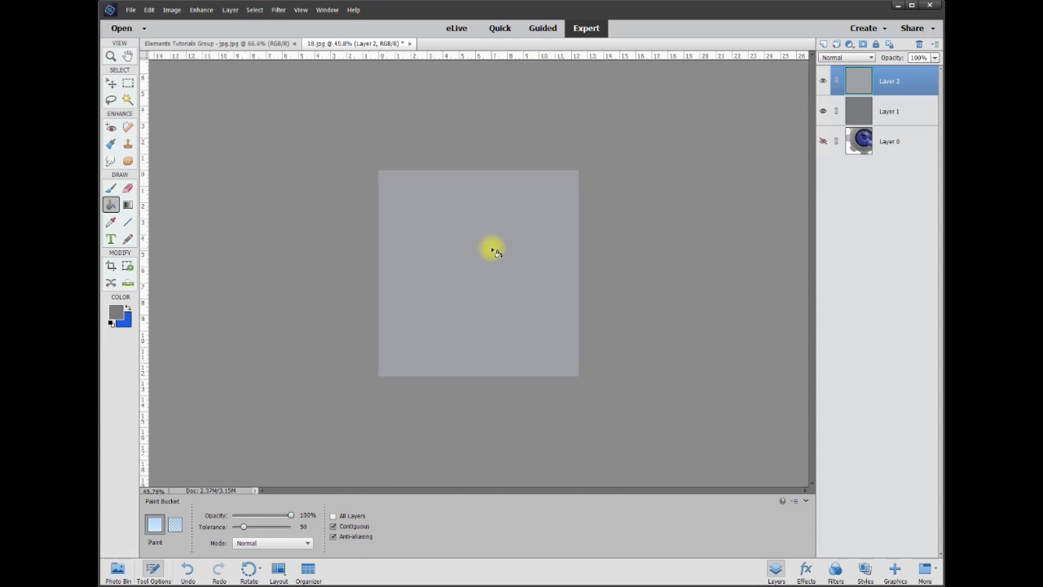
- Erase the lower part of Layer 2 with one horizontal stroke of a soft 1500 px brush eraser to blend the two grays
{"action": "left_click", "coordinate": [115, 191]}
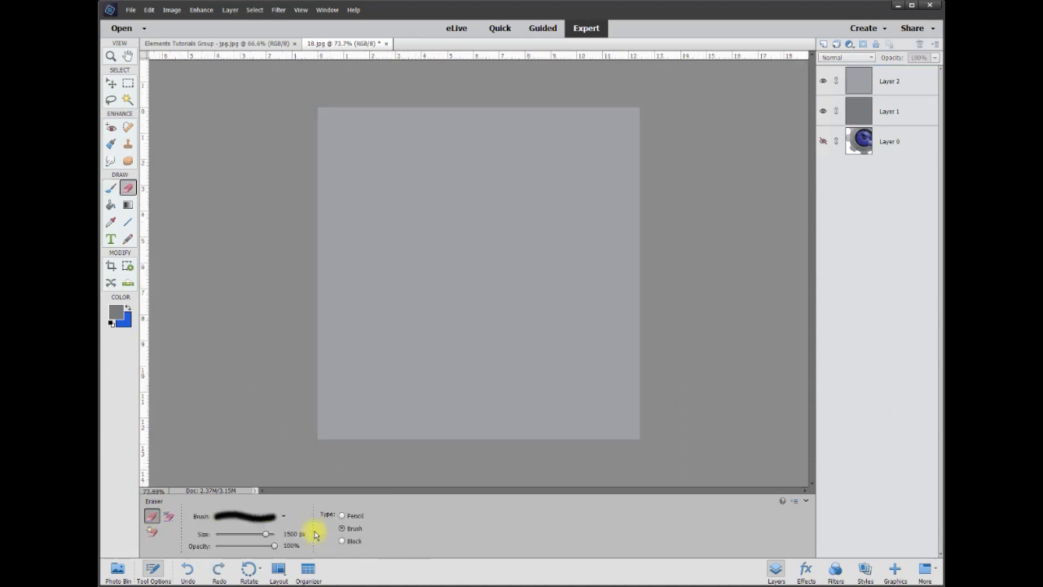
{"action": "left_click", "coordinate": [113, 84]}
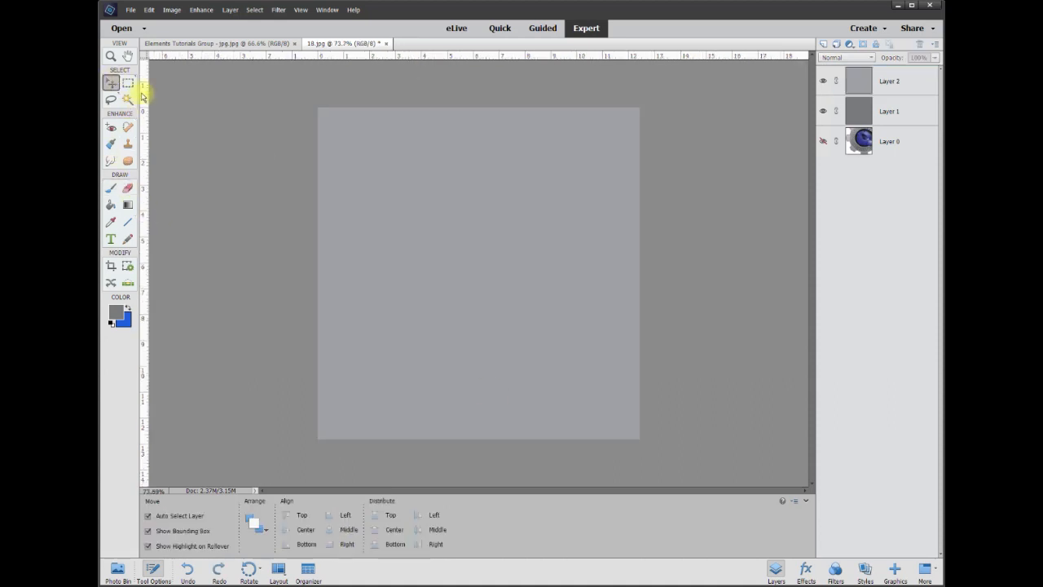
{"action": "scroll", "coordinate": [500, 175], "scroll_direction": "down", "scroll_amount": 5}
{"action": "scroll", "coordinate": [500, 284], "scroll_direction": "down", "scroll_amount": 1}
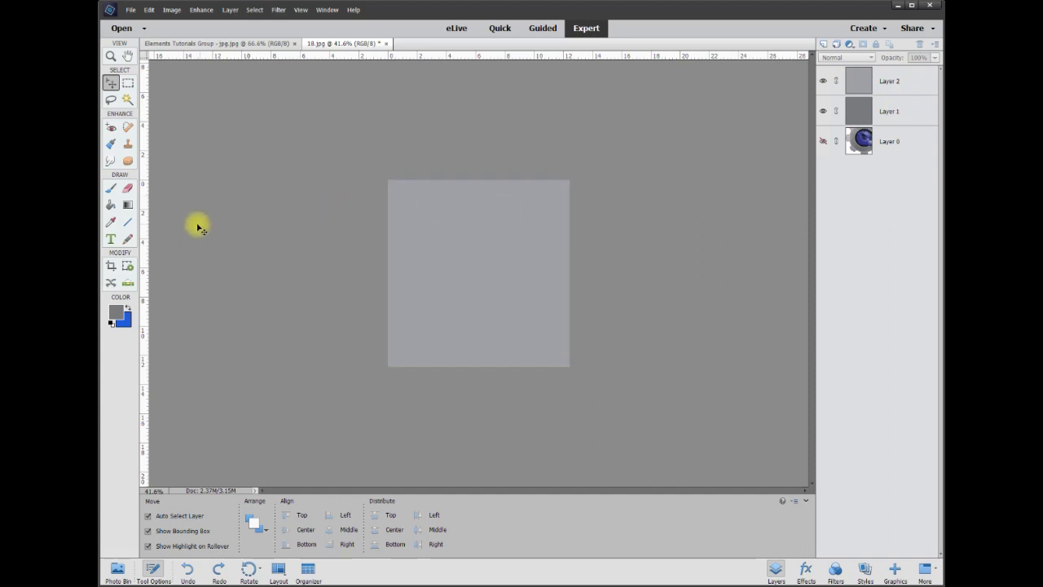
{"action": "left_click", "coordinate": [128, 188]}
{"action": "left_click", "coordinate": [900, 82]}
{"action": "scroll", "coordinate": [393, 373], "scroll_direction": "down", "scroll_amount": 1}
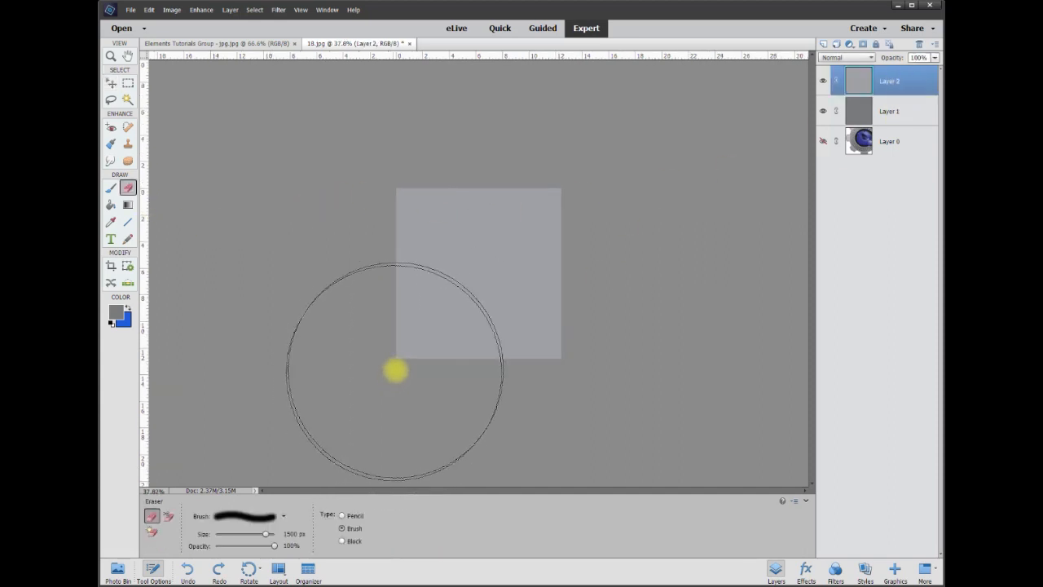
{"action": "scroll", "coordinate": [399, 362], "scroll_direction": "down", "scroll_amount": 1}
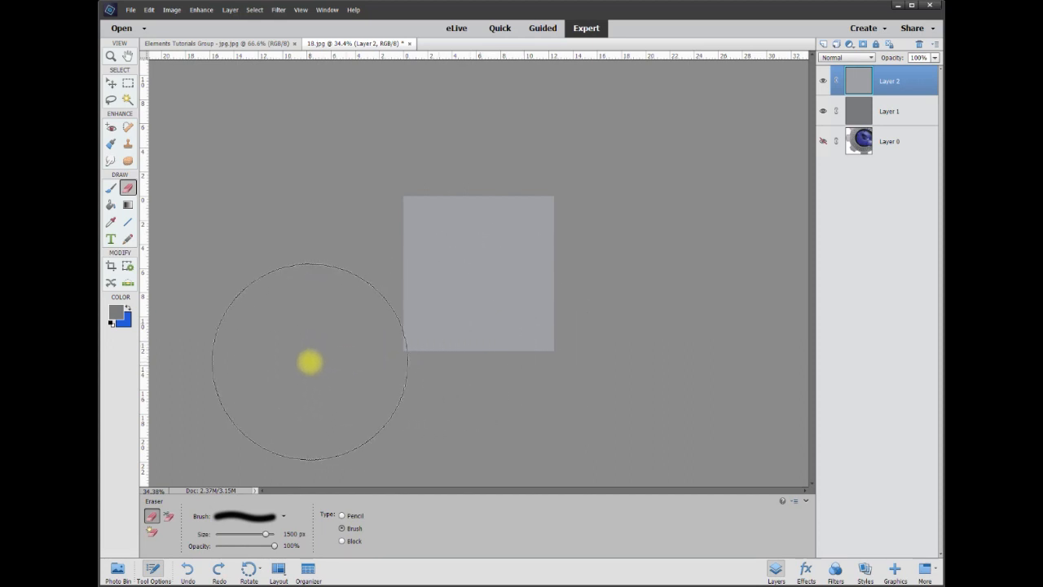
{"action": "left_click_drag", "start_coordinate": [359, 368], "coordinate": [652, 369]}
{"action": "scroll", "coordinate": [665, 331], "scroll_direction": "up", "scroll_amount": 3}
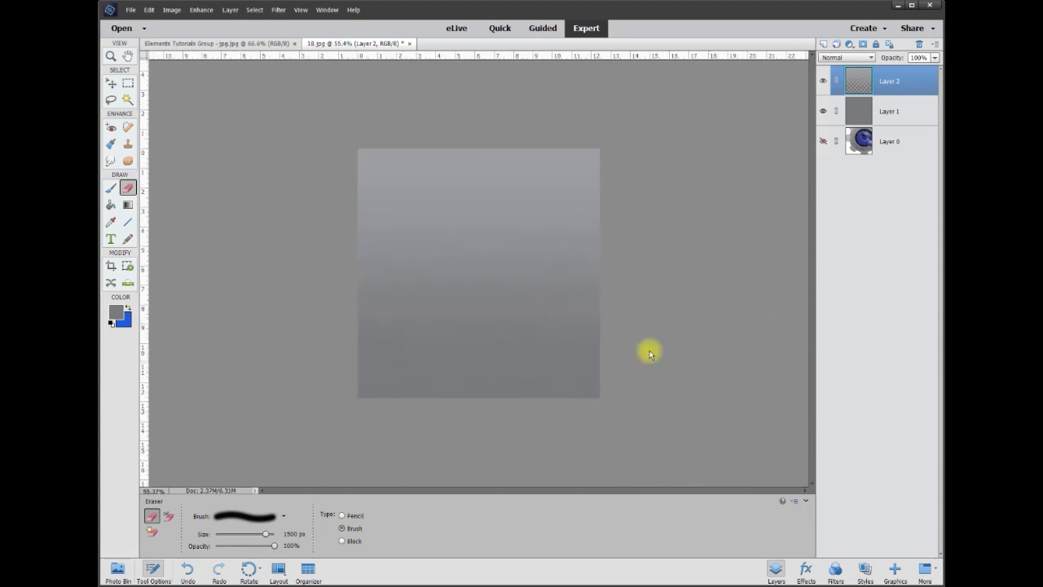
- Check the gradient by toggling Layer 1's visibility, and merge Layer 2 down into Layer 1
{"action": "left_click", "coordinate": [111, 83]}
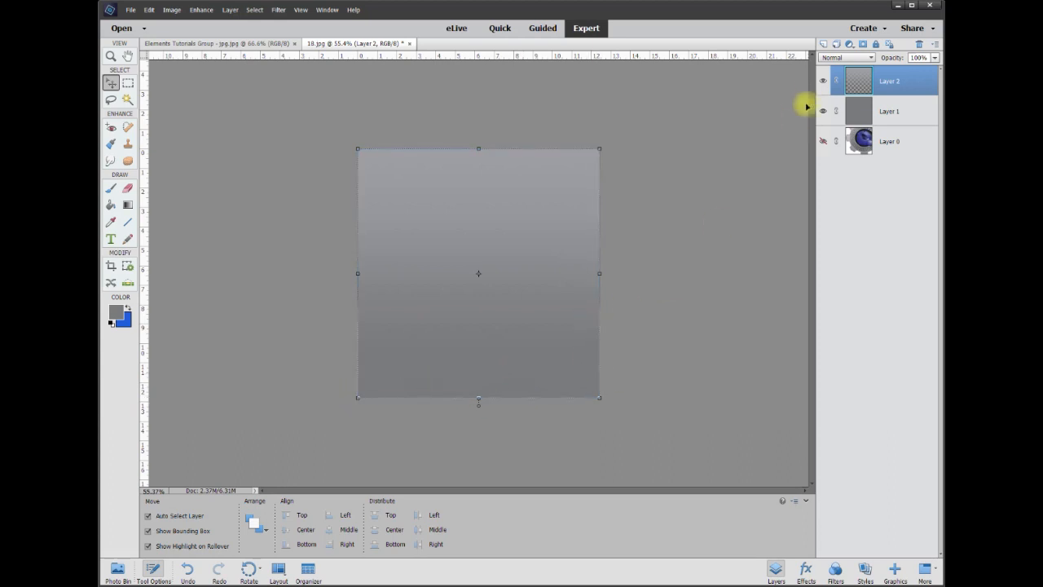
{"action": "left_click", "coordinate": [823, 112]}
{"action": "left_click", "coordinate": [823, 111]}
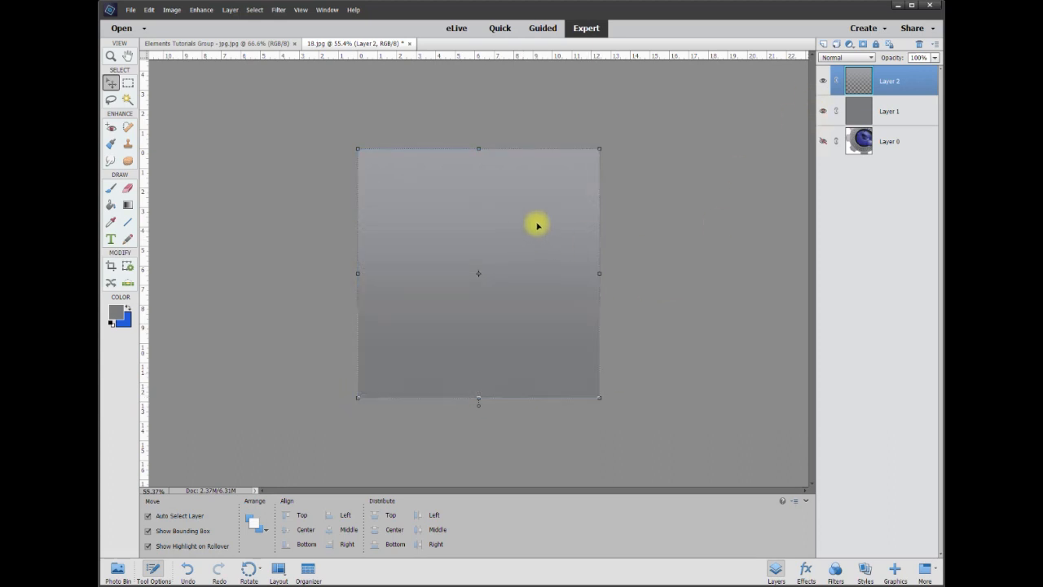
{"action": "right_click", "coordinate": [893, 84]}
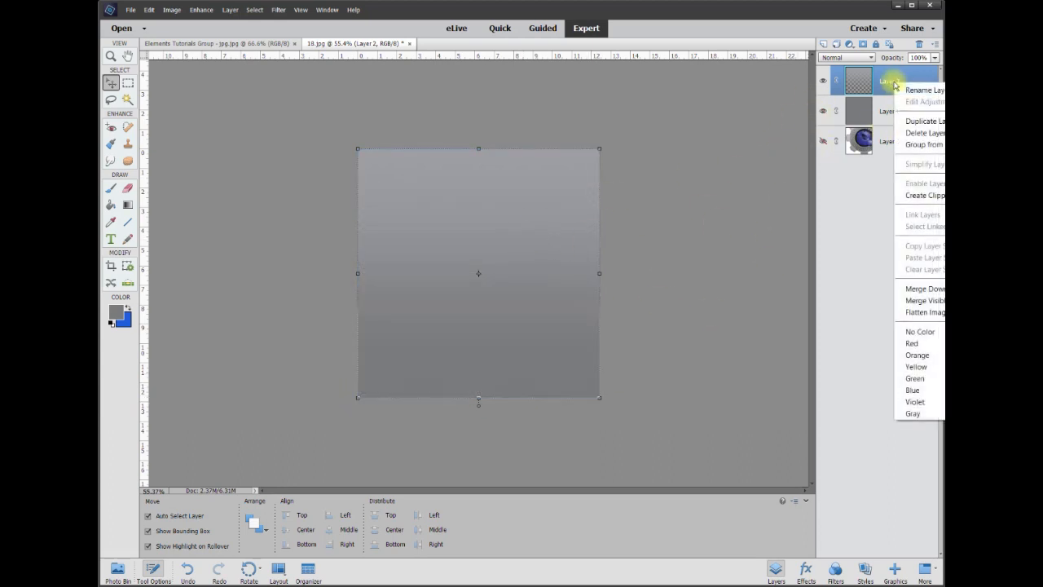
{"action": "left_click", "coordinate": [923, 290]}
- Show Layer 0 and lower the opacity of the merged gradient layer to 27% to reveal the logo beneath
{"action": "left_click", "coordinate": [823, 84]}
{"action": "left_click", "coordinate": [823, 84]}
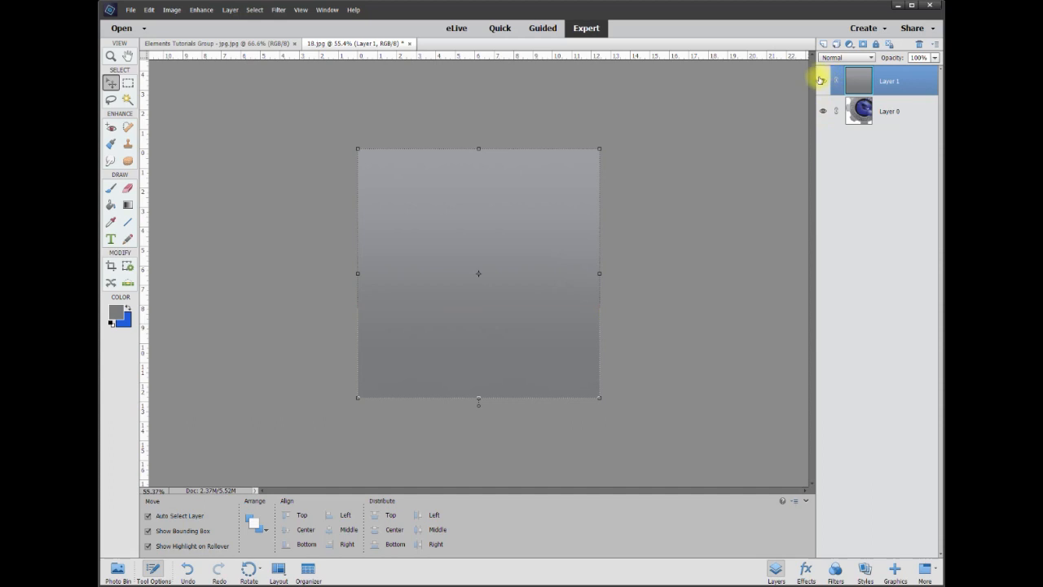
{"action": "left_click", "coordinate": [822, 81]}
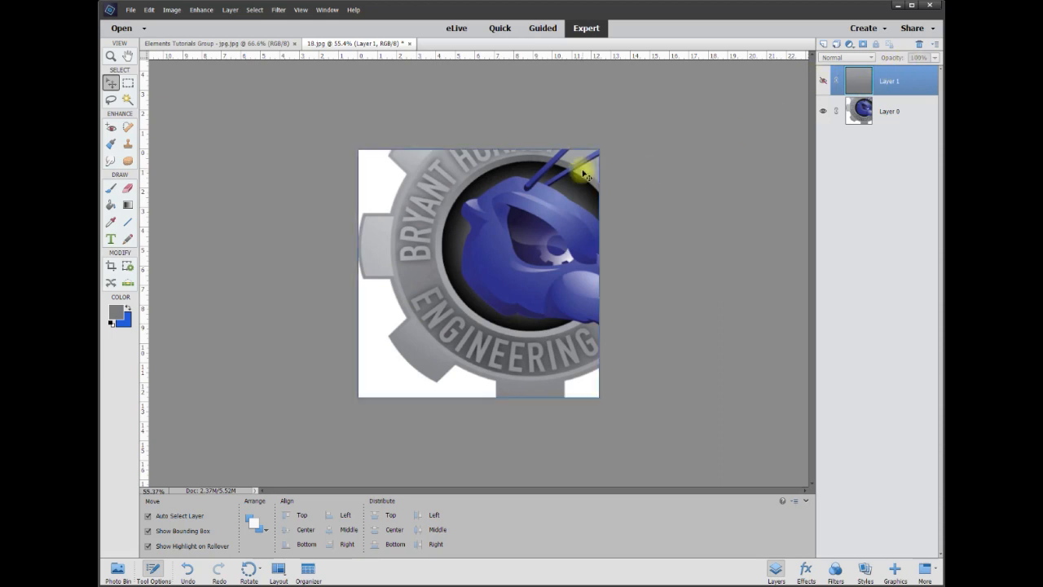
{"action": "left_click", "coordinate": [824, 79]}
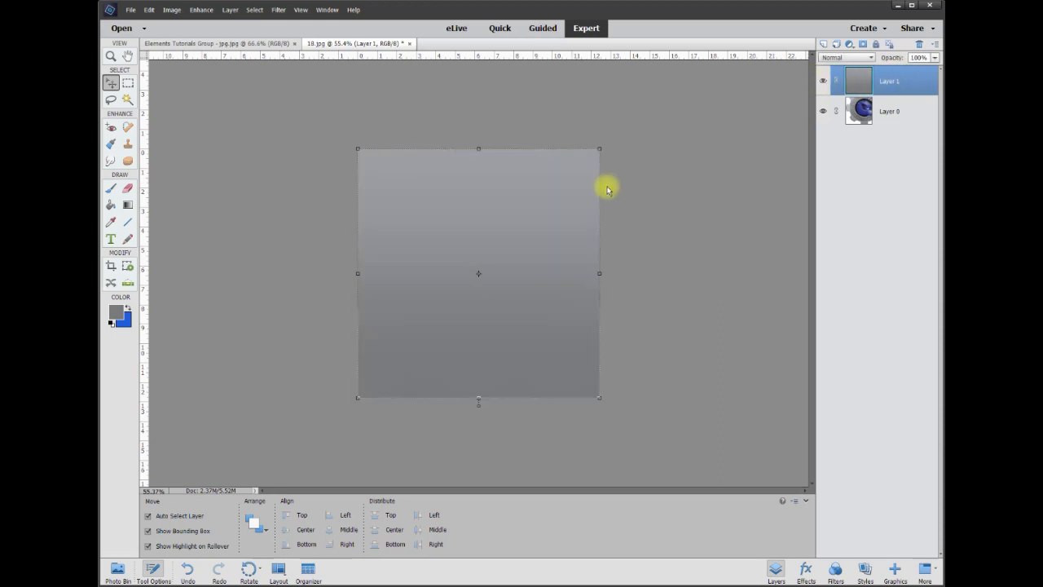
{"action": "left_click_drag", "start_coordinate": [937, 71], "coordinate": [900, 74]}
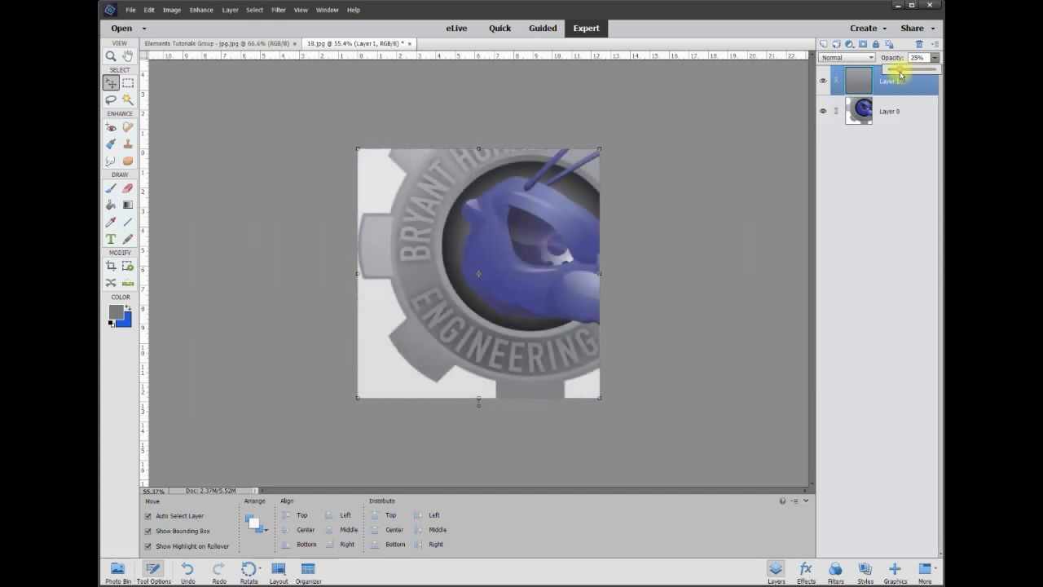
- Trace the inner edge of the gray ring with the Polygonal Lasso, around the hornet, and delete the enclosed area from Layer 1
{"action": "left_click", "coordinate": [112, 101]}
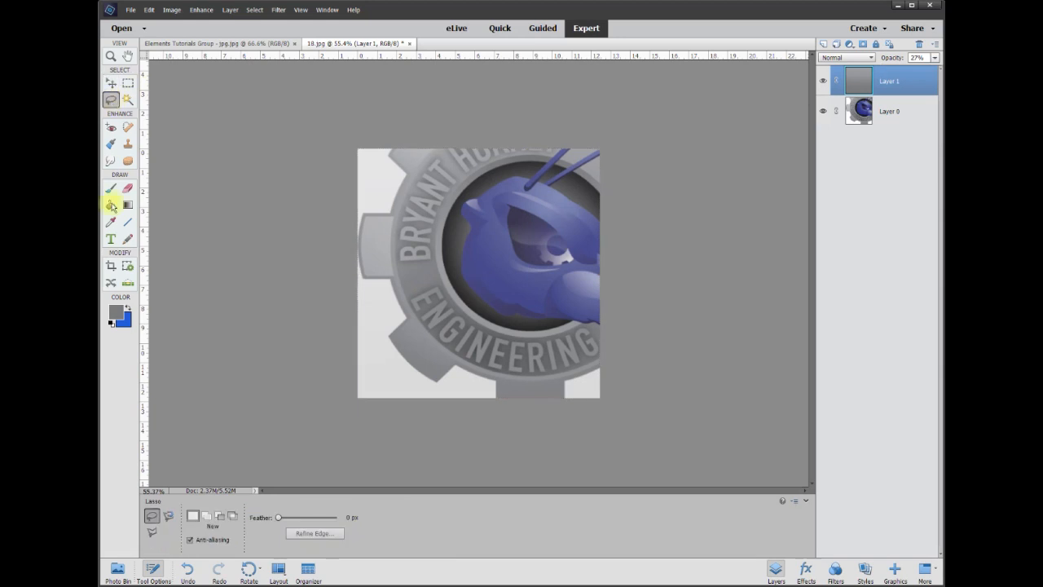
{"action": "left_click", "coordinate": [153, 532]}
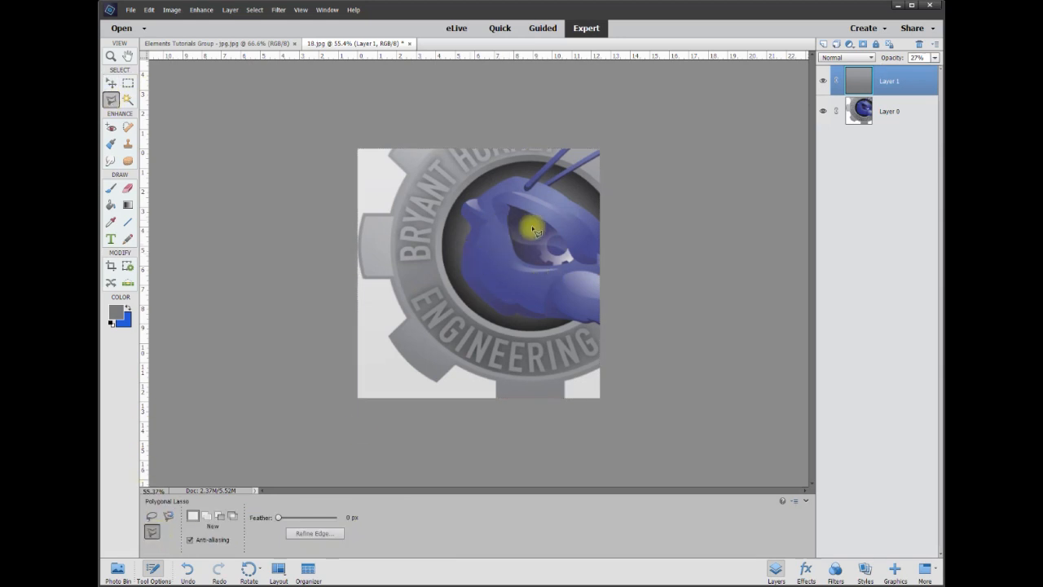
{"action": "scroll", "coordinate": [520, 230], "scroll_direction": "up", "scroll_amount": 4}
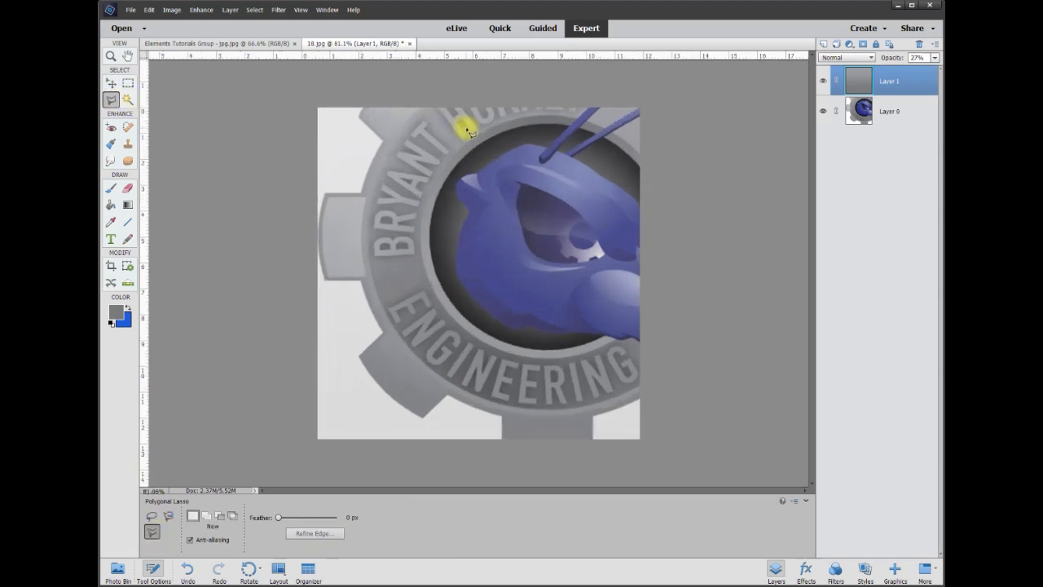
{"action": "scroll", "coordinate": [646, 182], "scroll_direction": "up", "scroll_amount": 3}
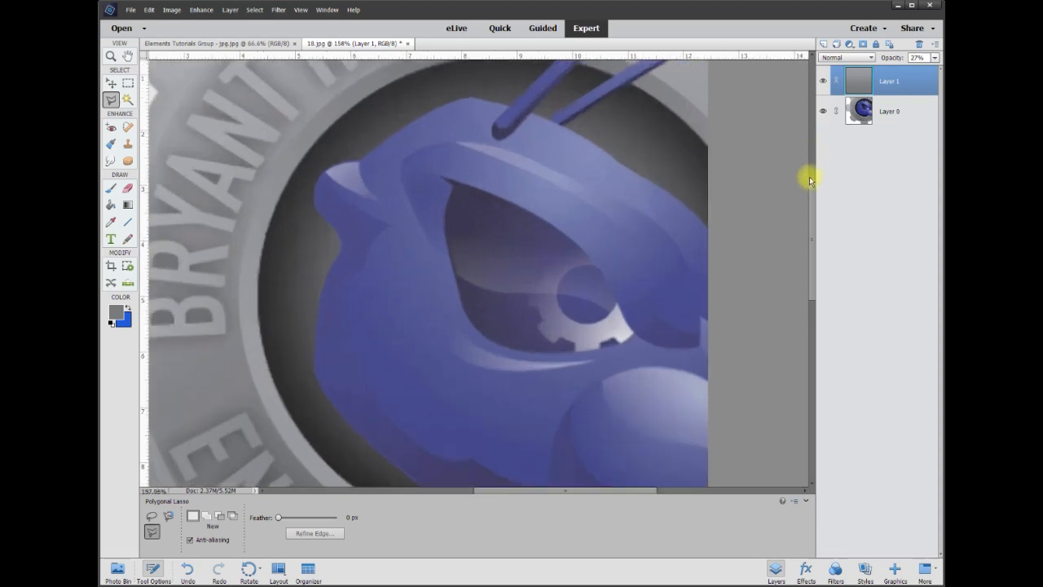
{"action": "left_click_drag", "start_coordinate": [812, 190], "coordinate": [813, 160]}
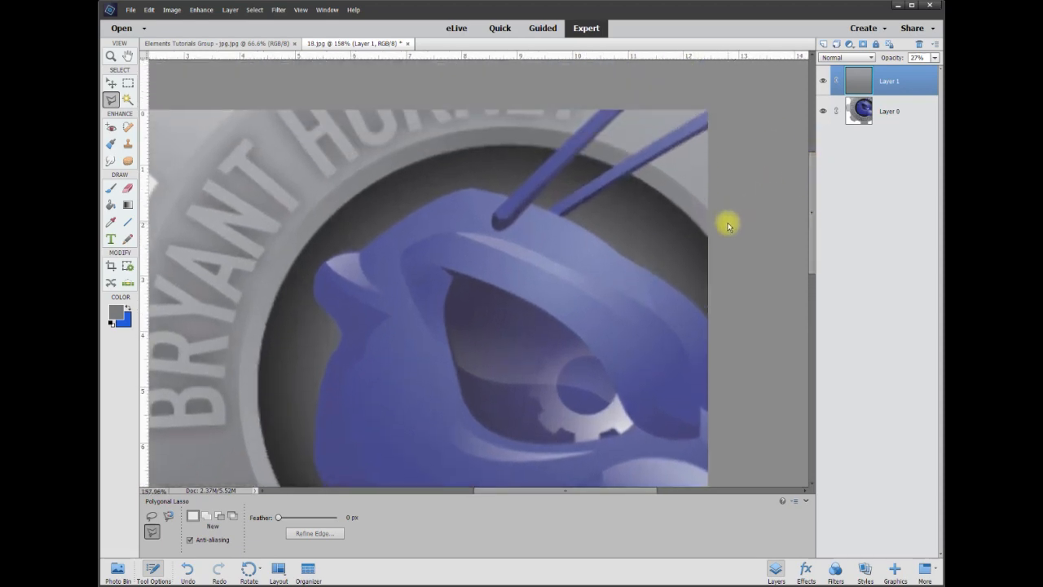
{"action": "left_click", "coordinate": [725, 226]}
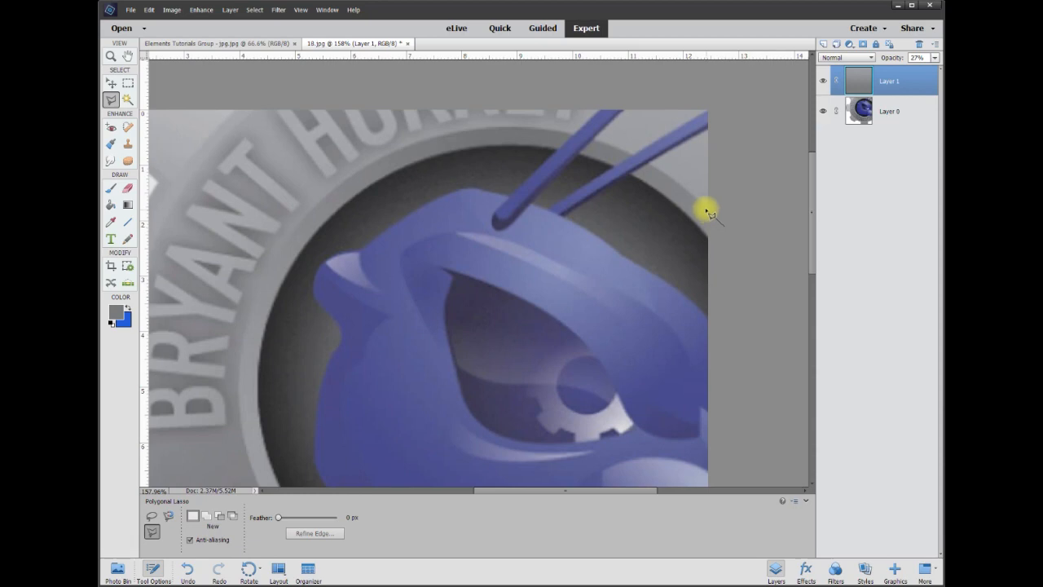
{"action": "left_click", "coordinate": [673, 180]}
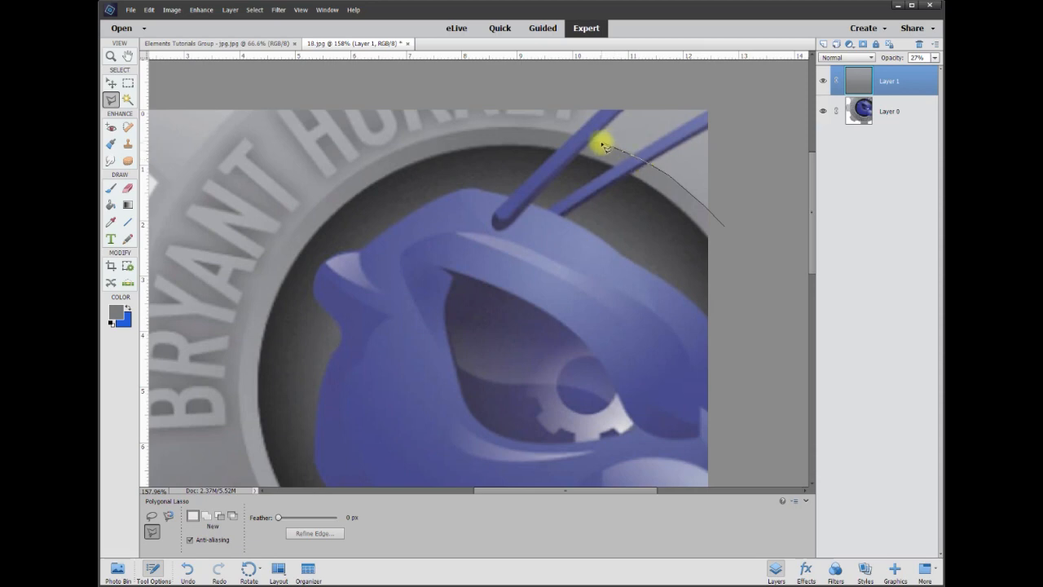
{"action": "left_click", "coordinate": [566, 130]}
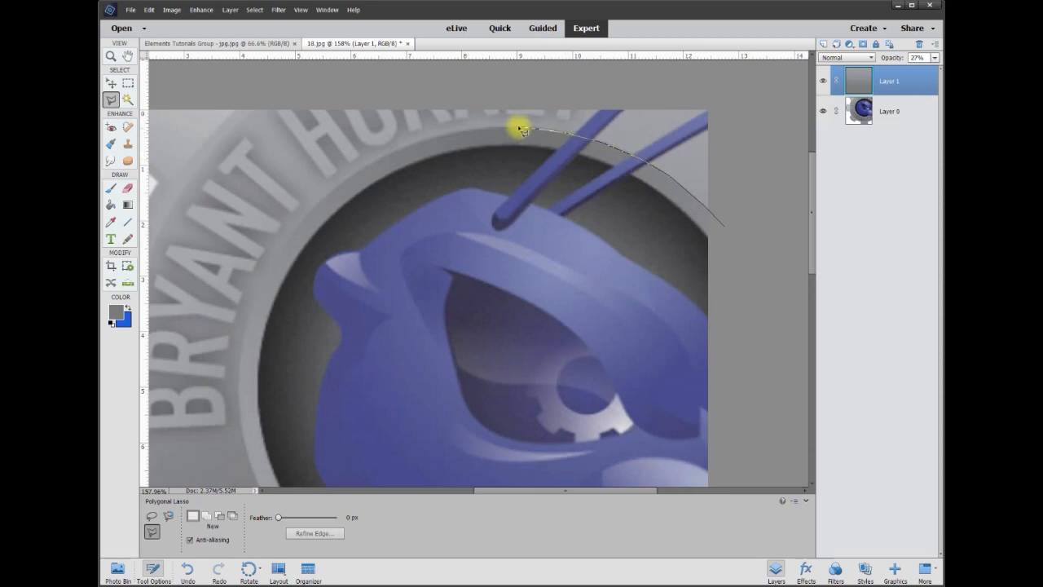
{"action": "left_click", "coordinate": [466, 130]}
{"action": "left_click", "coordinate": [408, 143]}
{"action": "left_click", "coordinate": [351, 173]}
{"action": "left_click", "coordinate": [289, 233]}
{"action": "left_click", "coordinate": [253, 304]}
{"action": "left_click", "coordinate": [243, 358]}
{"action": "left_click", "coordinate": [238, 411]}
{"action": "mouse_move", "coordinate": [324, 352]}
{"action": "left_mouse_down"}
{"action": "mouse_move", "coordinate": [399, 394]}
{"action": "mouse_move", "coordinate": [488, 418]}
{"action": "mouse_move", "coordinate": [597, 404]}
{"action": "mouse_move", "coordinate": [662, 376]}
{"action": "mouse_move", "coordinate": [738, 369]}
{"action": "left_mouse_up"}
{"action": "key", "text": "Delete"}
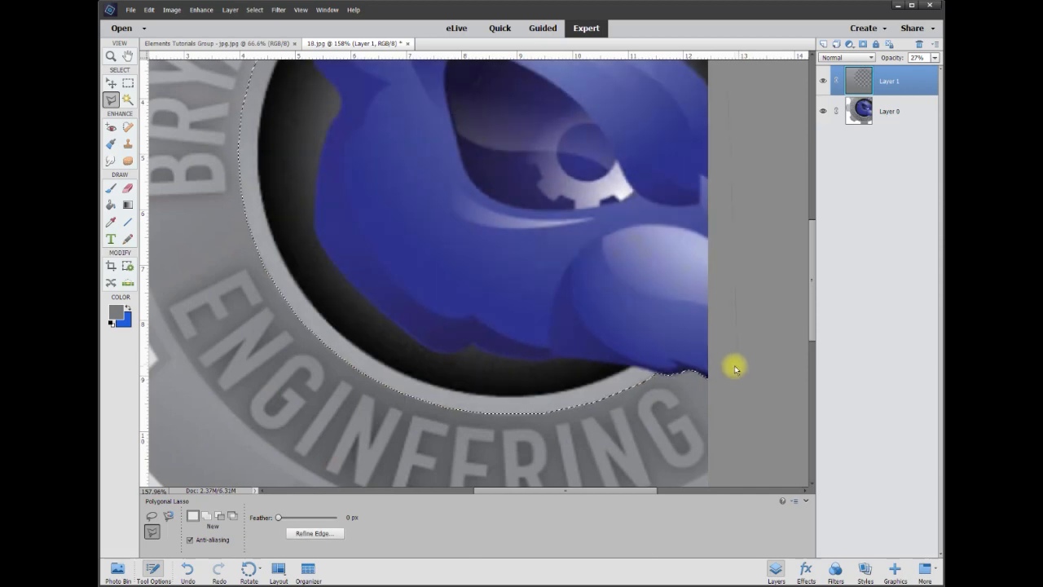
- Select the area outside the ring's outer edge with the Polygonal Lasso, delete it from Layer 1 and deselect
{"action": "left_click_drag", "start_coordinate": [814, 296], "coordinate": [822, 221]}
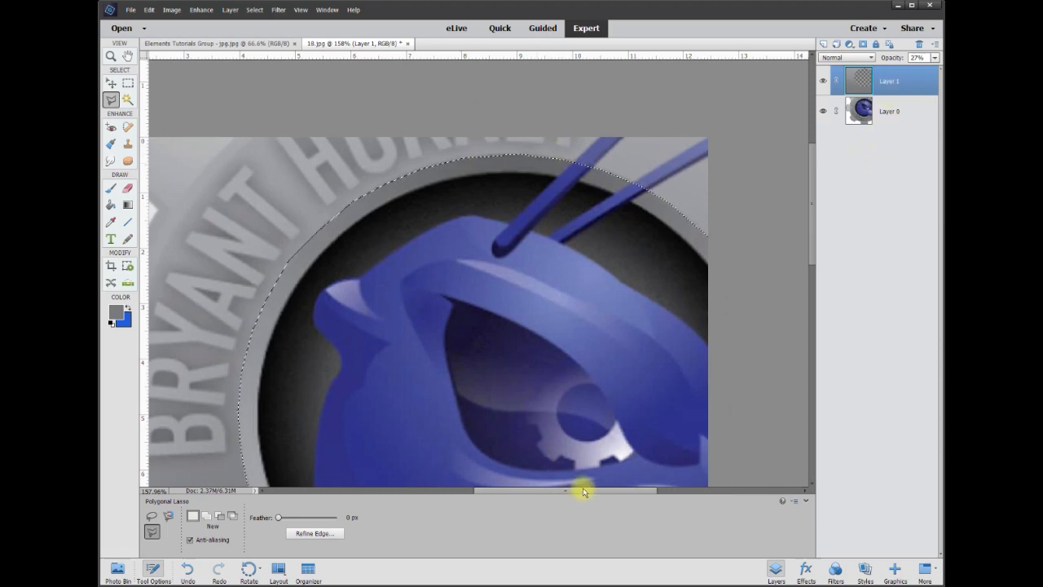
{"action": "left_click_drag", "start_coordinate": [585, 493], "coordinate": [521, 492]}
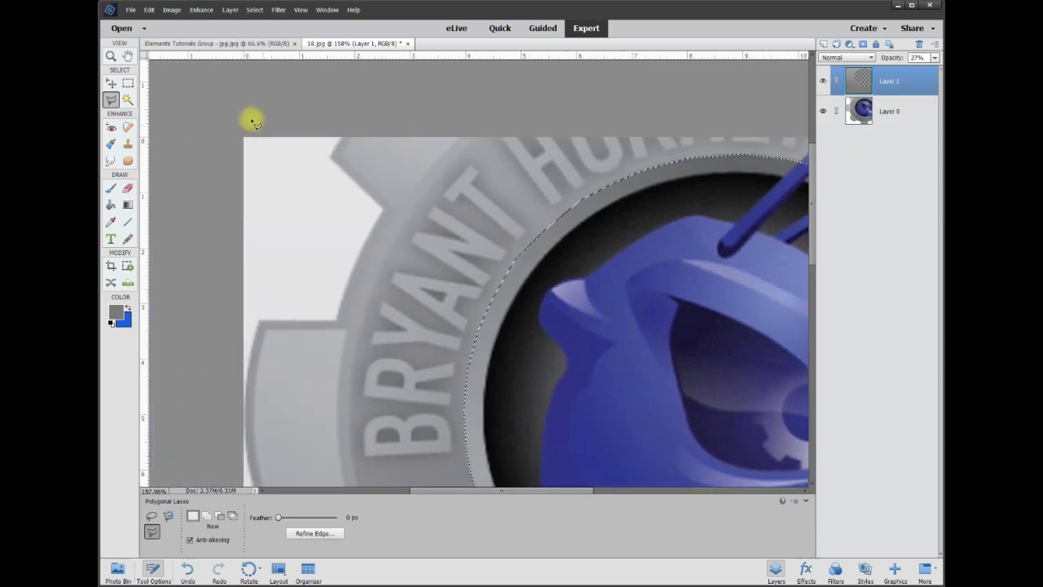
{"action": "left_click", "coordinate": [214, 112]}
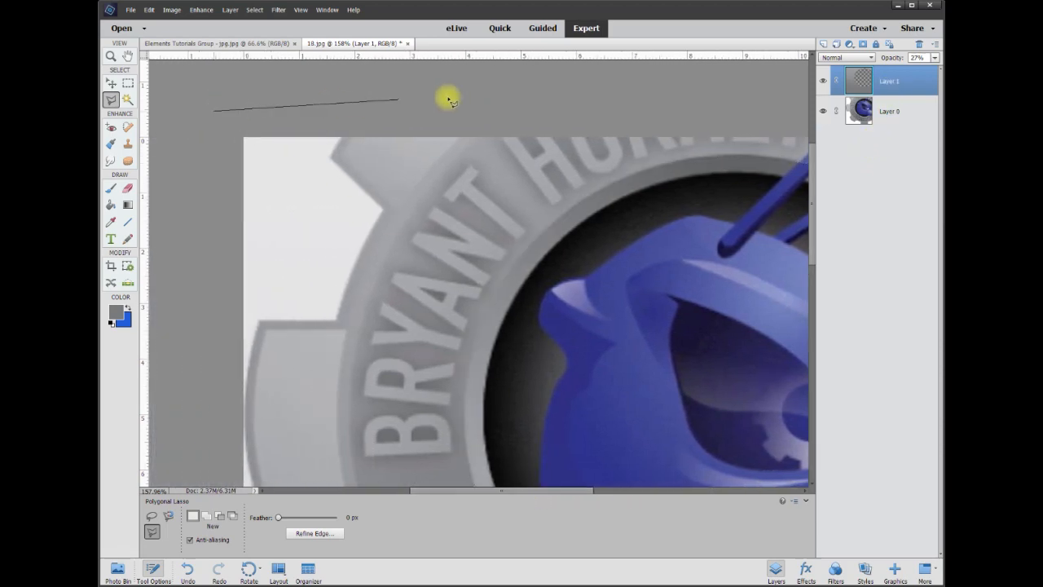
{"action": "left_click", "coordinate": [526, 99]}
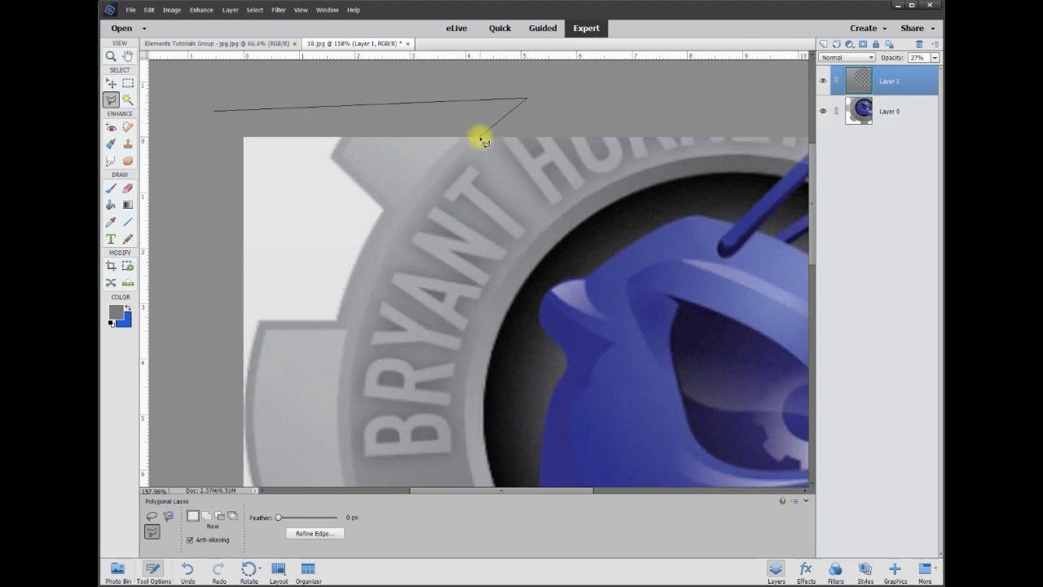
{"action": "mouse_move", "coordinate": [482, 140]}
{"action": "left_mouse_down"}
{"action": "mouse_move", "coordinate": [367, 305]}
{"action": "mouse_move", "coordinate": [353, 371]}
{"action": "mouse_move", "coordinate": [355, 493]}
{"action": "mouse_move", "coordinate": [352, 201]}
{"action": "mouse_move", "coordinate": [386, 316]}
{"action": "mouse_move", "coordinate": [460, 418]}
{"action": "mouse_move", "coordinate": [573, 356]}
{"action": "mouse_move", "coordinate": [683, 375]}
{"action": "mouse_move", "coordinate": [486, 317]}
{"action": "mouse_move", "coordinate": [640, 257]}
{"action": "left_mouse_up"}
{"action": "left_click", "coordinate": [641, 256]}
{"action": "left_click", "coordinate": [650, 383]}
{"action": "double_click", "coordinate": [302, 386]}
{"action": "key", "text": "ctrl+0"}
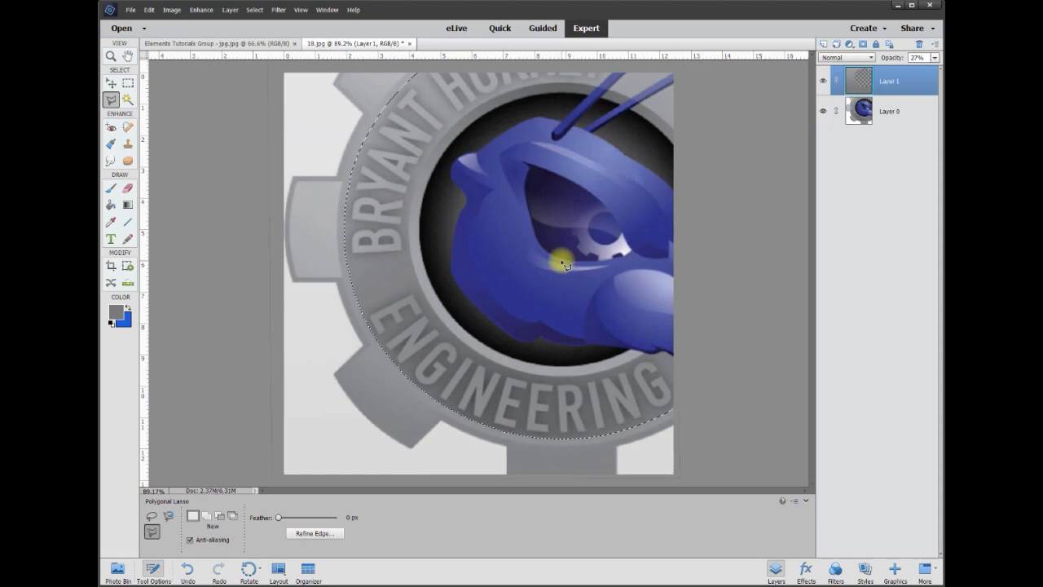
{"action": "key", "text": "ctrl+d"}
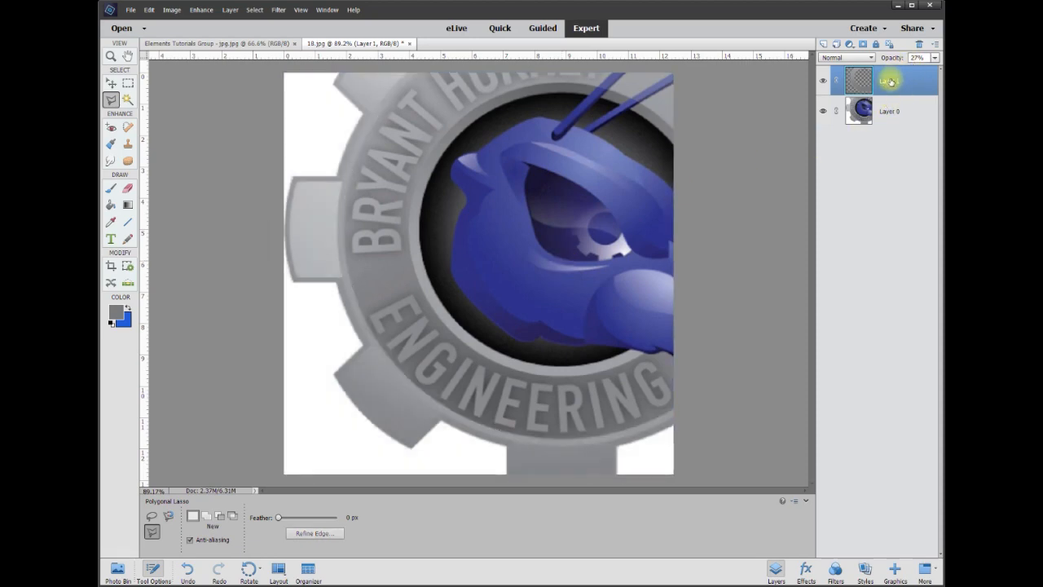
- Raise the opacity of Layer 1 to 100% so the gray ring covers the lettering
{"action": "left_click", "coordinate": [936, 58]}
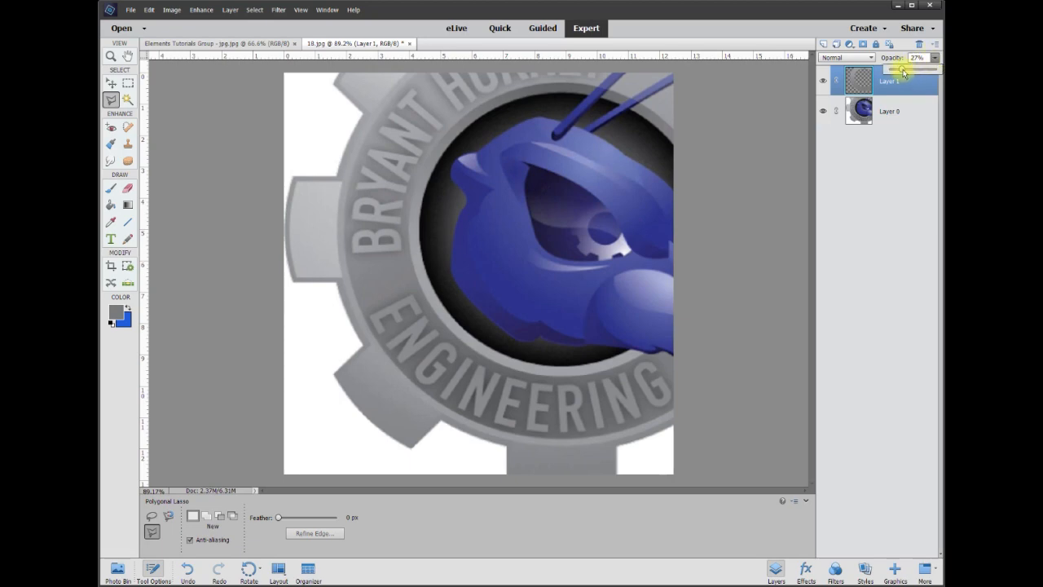
{"action": "left_click_drag", "start_coordinate": [913, 72], "coordinate": [932, 69]}
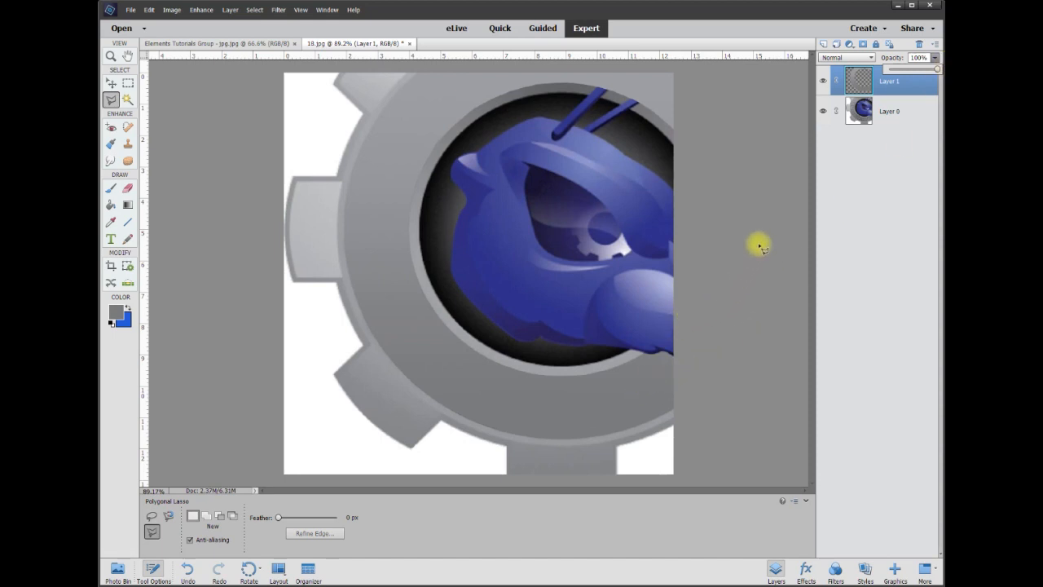
- Compare the logo with and without the gray ring by repeatedly toggling Layer 1's visibility, leaving the layer shown
{"action": "scroll", "coordinate": [758, 241], "scroll_direction": "down", "scroll_amount": 1}
{"action": "left_click", "coordinate": [823, 82]}
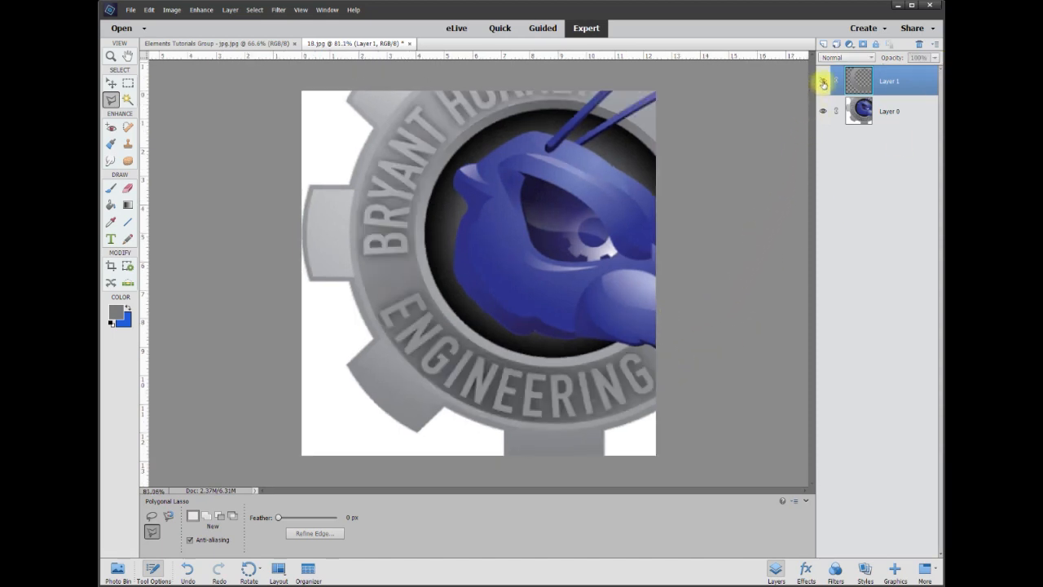
{"action": "left_click", "coordinate": [823, 82]}
{"action": "left_click", "coordinate": [823, 83]}
{"action": "left_click", "coordinate": [823, 82]}
{"action": "left_click", "coordinate": [822, 82]}
{"action": "left_click", "coordinate": [823, 83]}
{"action": "left_click", "coordinate": [823, 82]}
{"action": "left_click", "coordinate": [823, 83]}
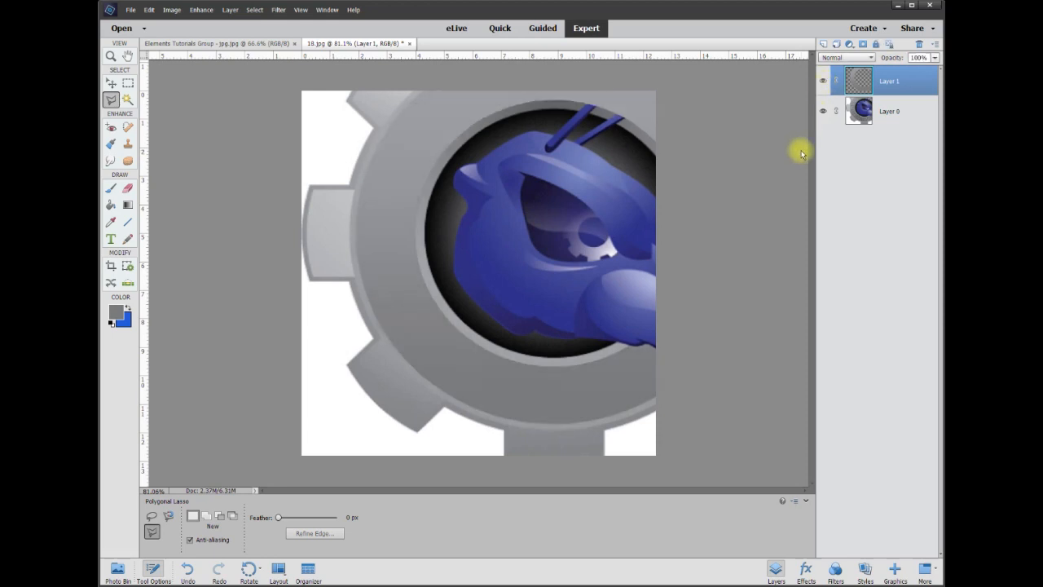